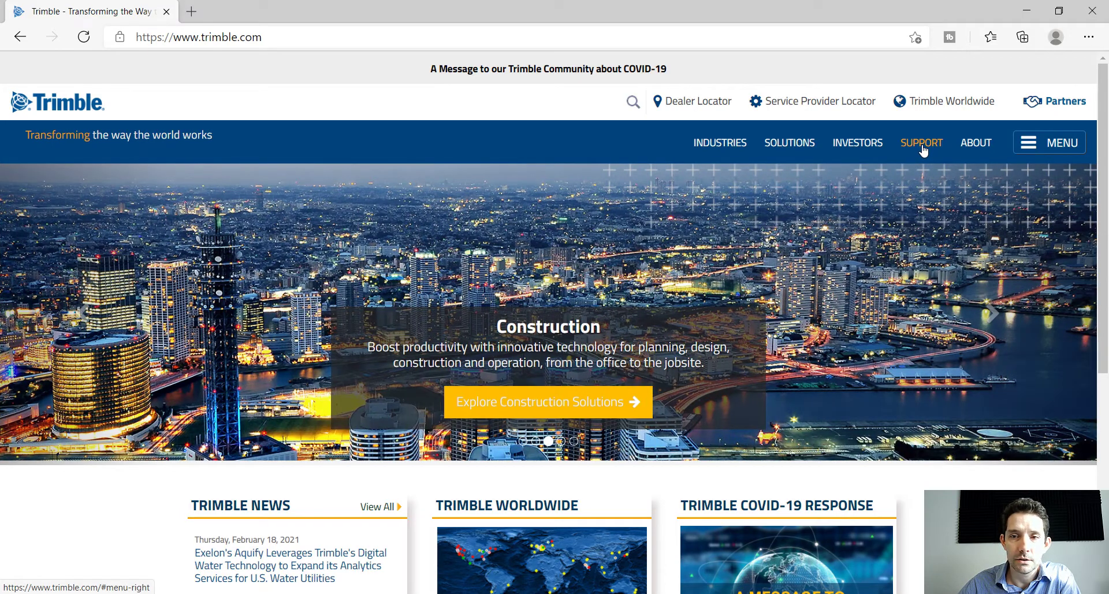
# Open the Support A-Z product list on the Trimble website and start a text search within the page.
pyautogui.click(922, 145)
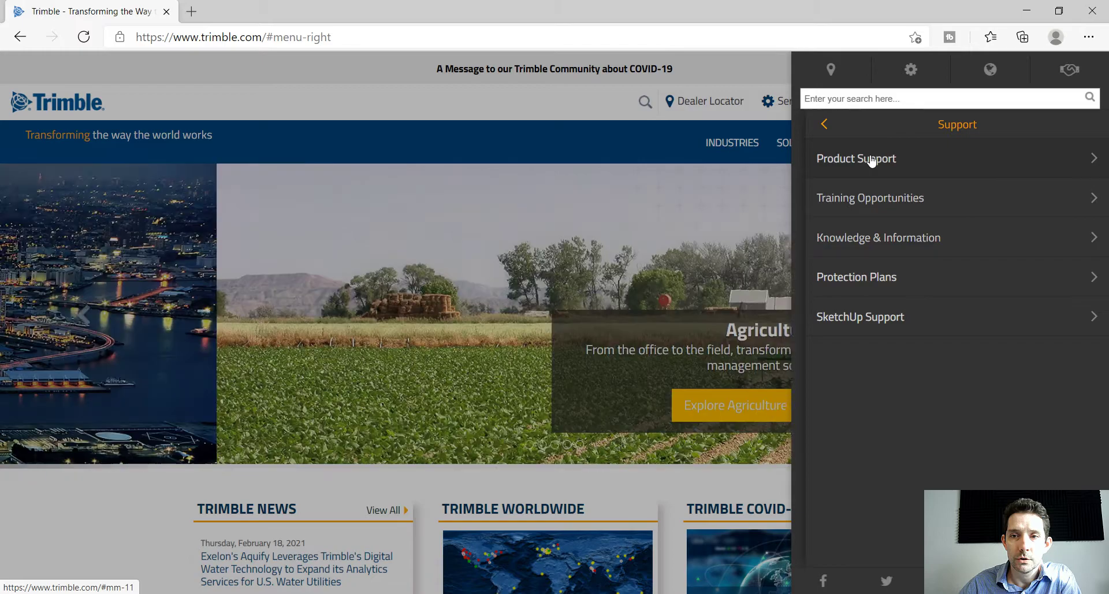
pyautogui.click(870, 158)
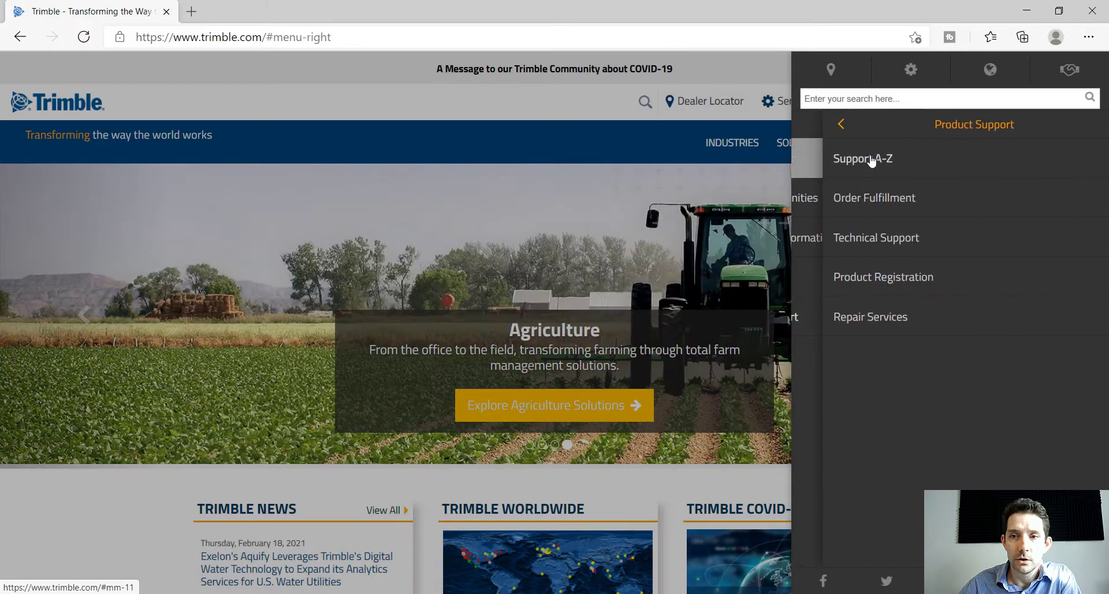
pyautogui.click(871, 160)
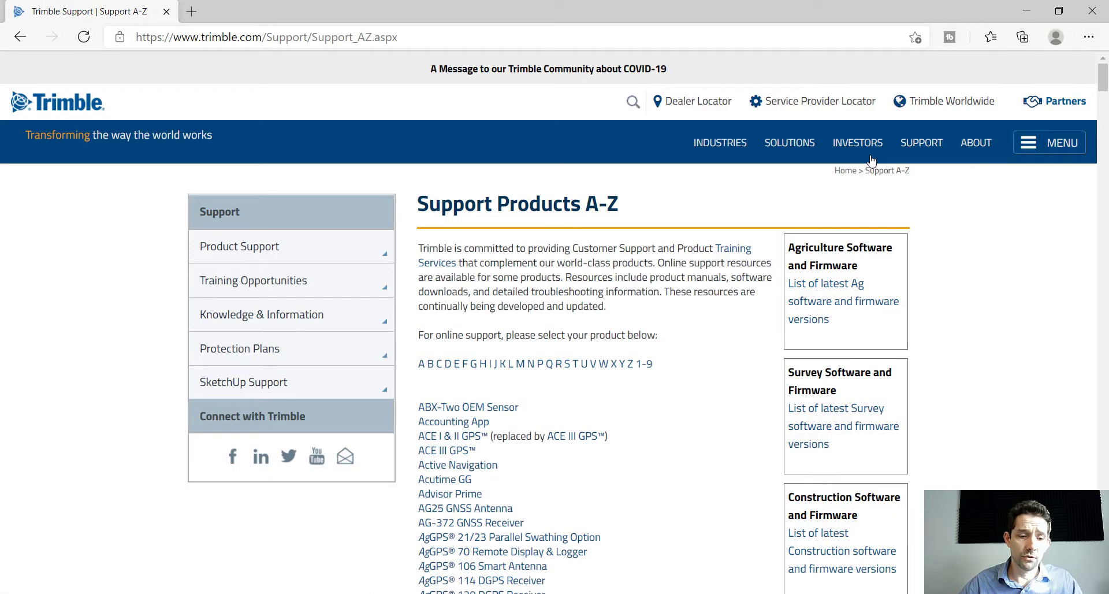
pyautogui.hotkey('ctrl', 'f')
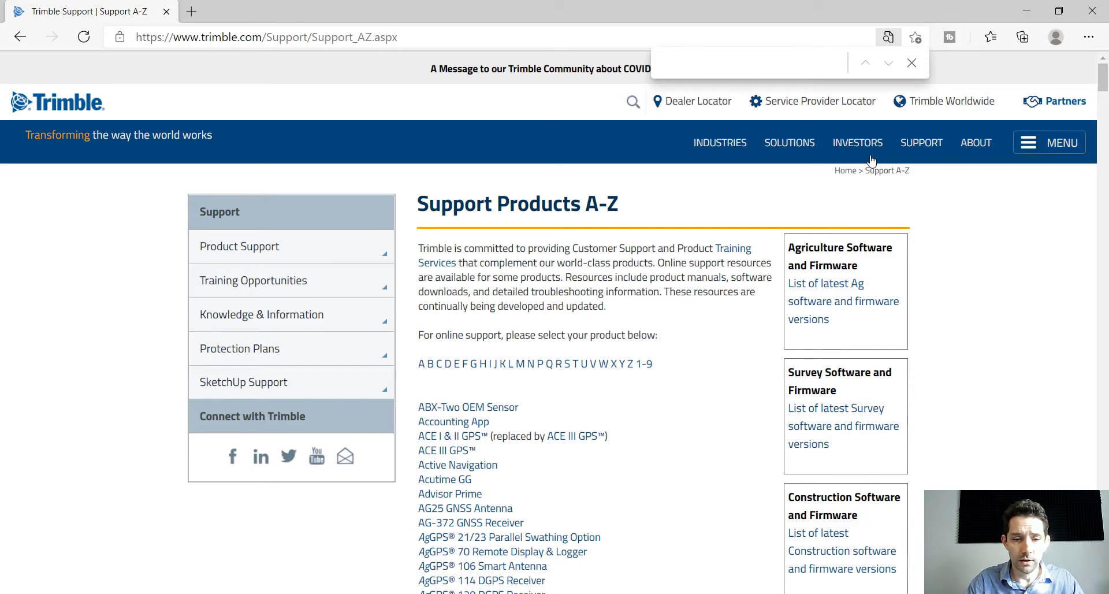
pyautogui.write('scs')
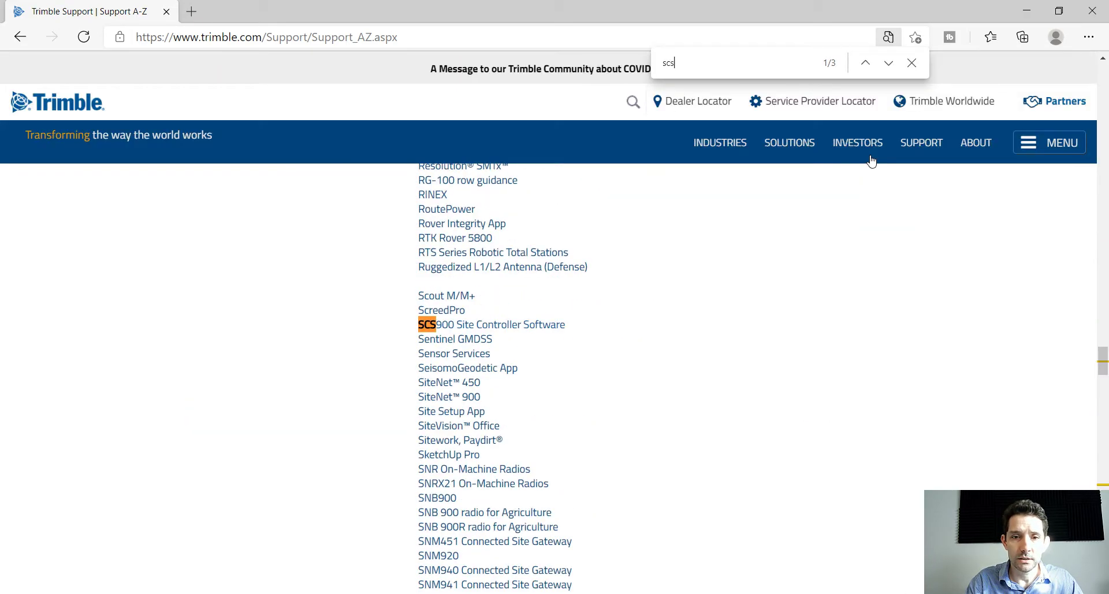
pyautogui.write('900')
pyautogui.press('BackSpace')
pyautogui.press('BackSpace')
pyautogui.press('BackSpace')
pyautogui.press('BackSpace')
pyautogui.press('BackSpace')
pyautogui.press('BackSpace')
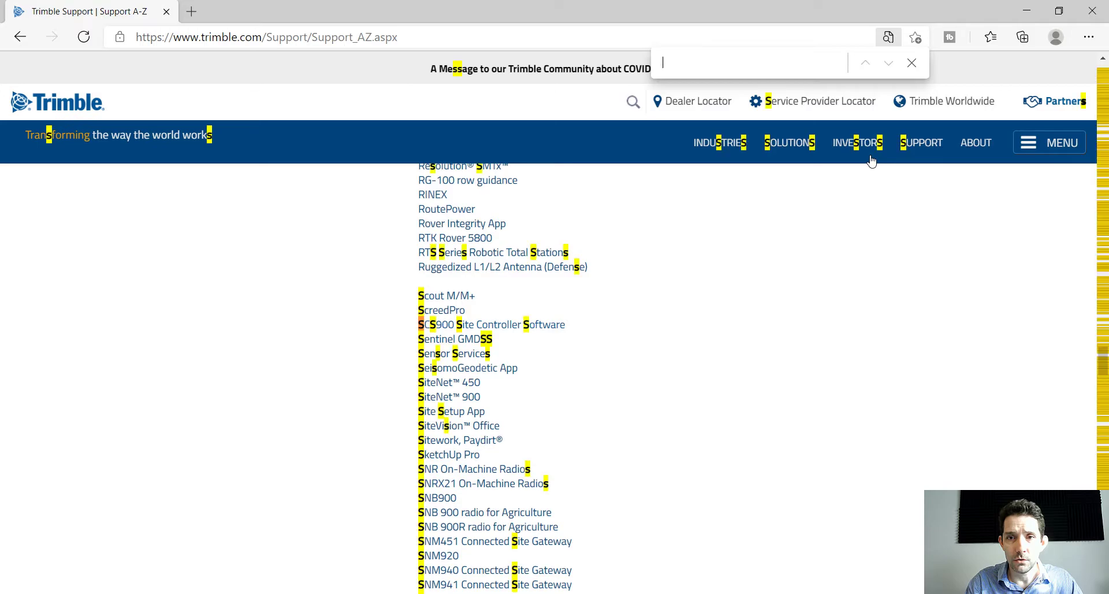
# Search the product list for "siteworks" and open the Trimble Siteworks Positioning System page.
pyautogui.write('site')
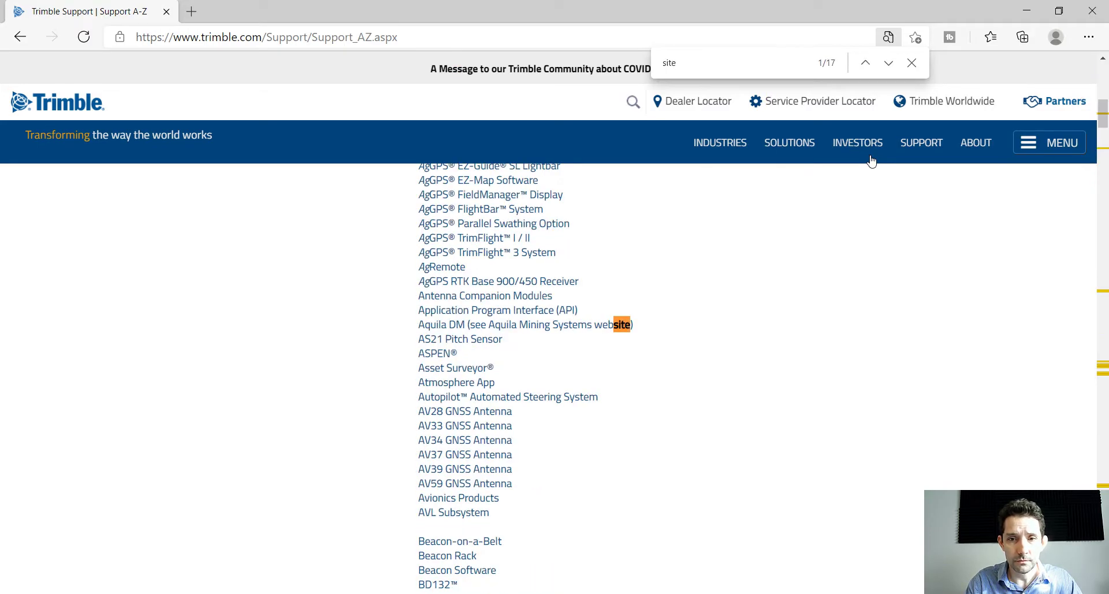
pyautogui.write('wor')
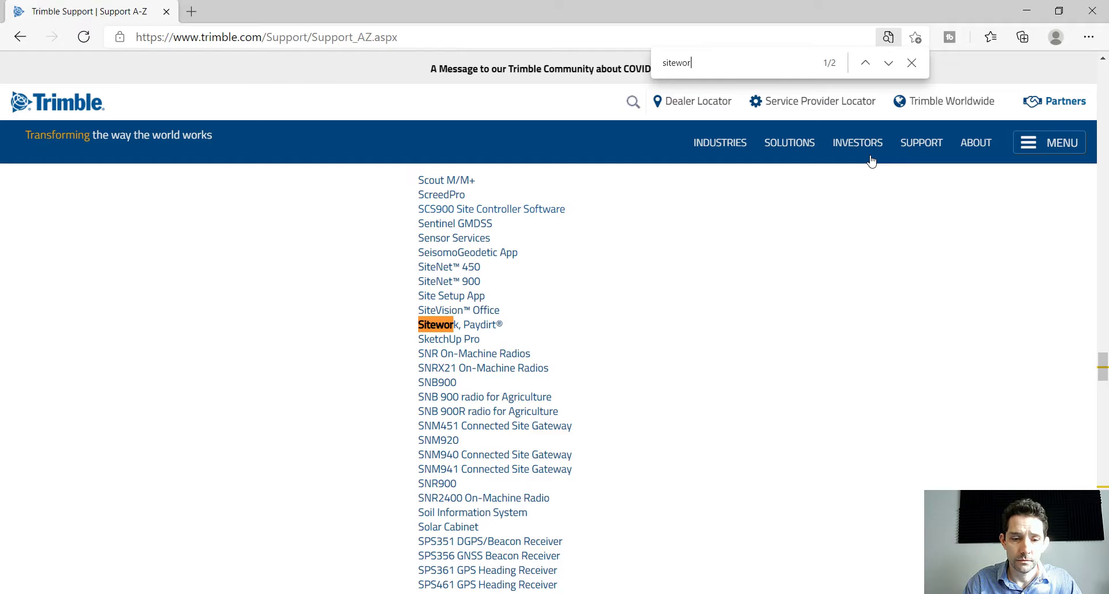
pyautogui.write('ks')
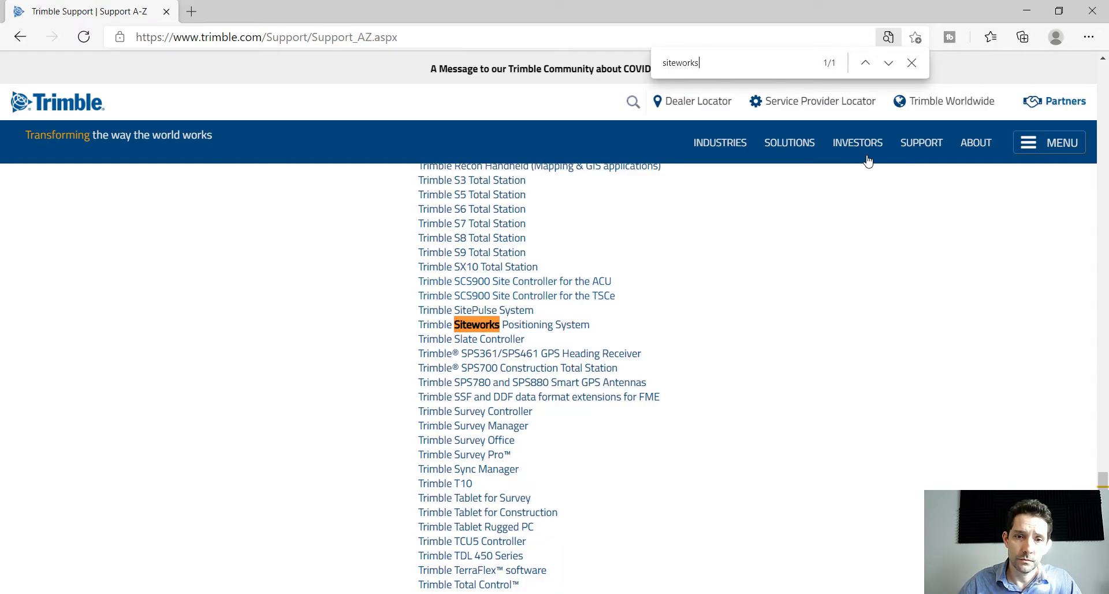
pyautogui.click(571, 325)
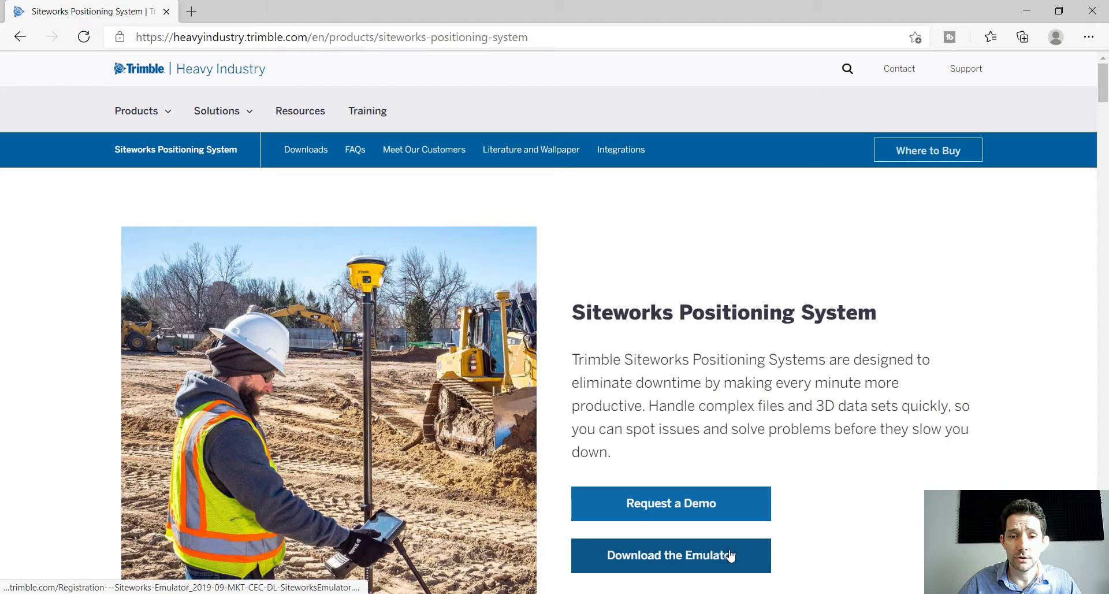
# Open the download request form for the Siteworks emulator.
pyautogui.scroll(-4, 716, 563)
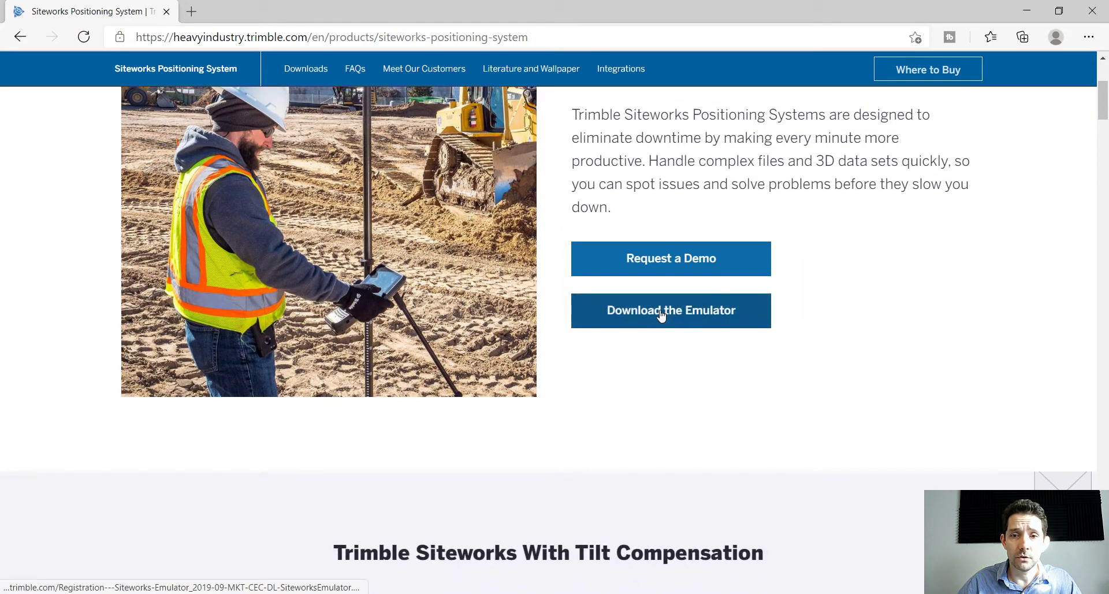
pyautogui.click(662, 316)
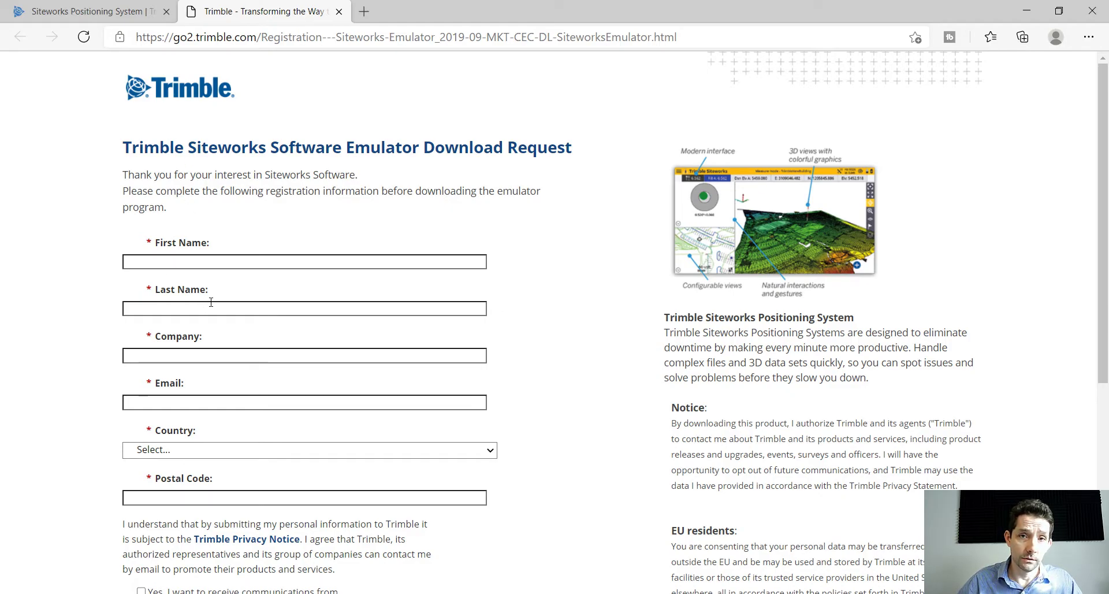
# Install Trimble Siteworks 1.31 from the Siteworks installer on the desktop, and move its new shortcut next to the other Trimble shortcuts.
pyautogui.click(1026, 10)
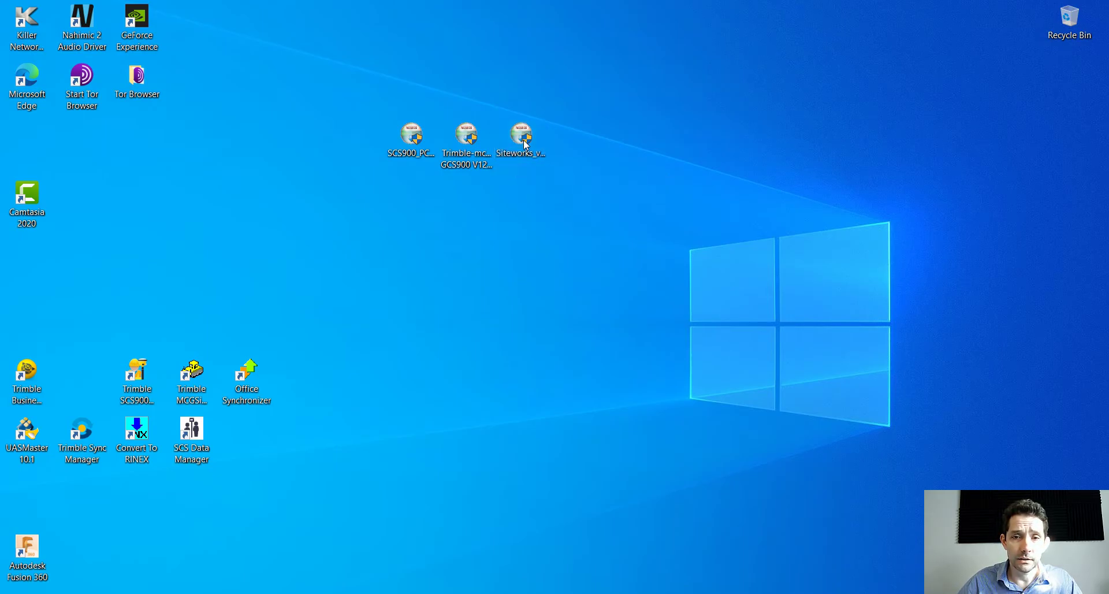
pyautogui.click(525, 144)
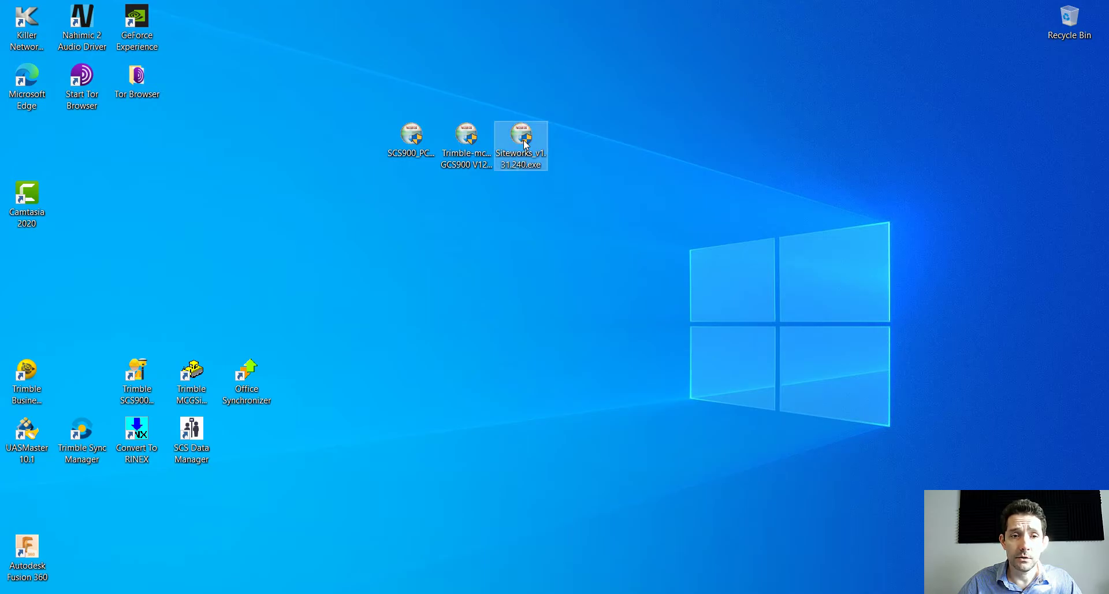
pyautogui.doubleClick(525, 144)
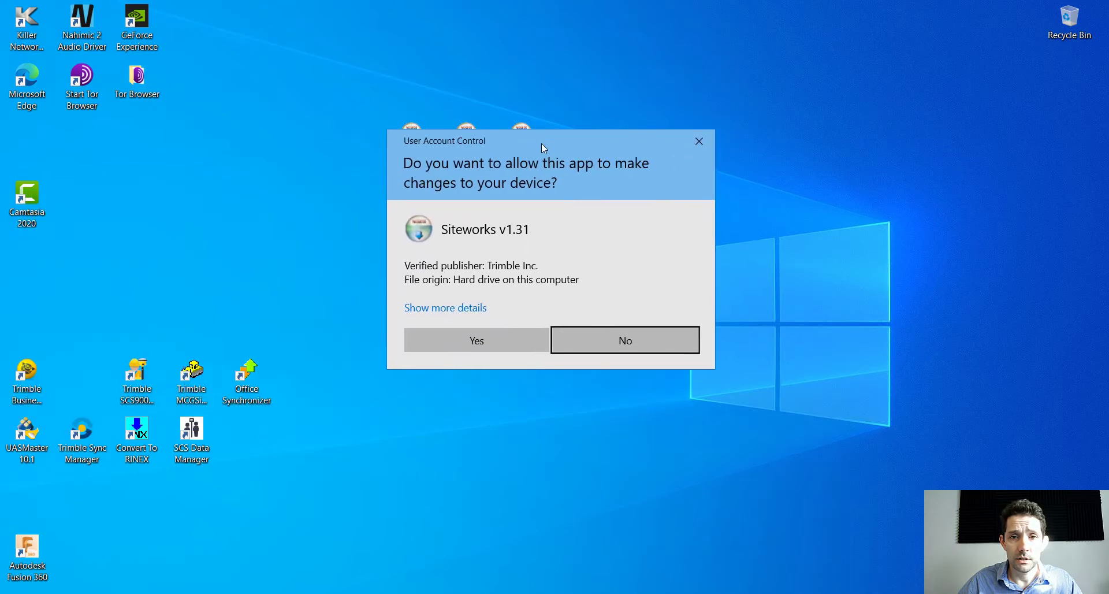
pyautogui.click(478, 339)
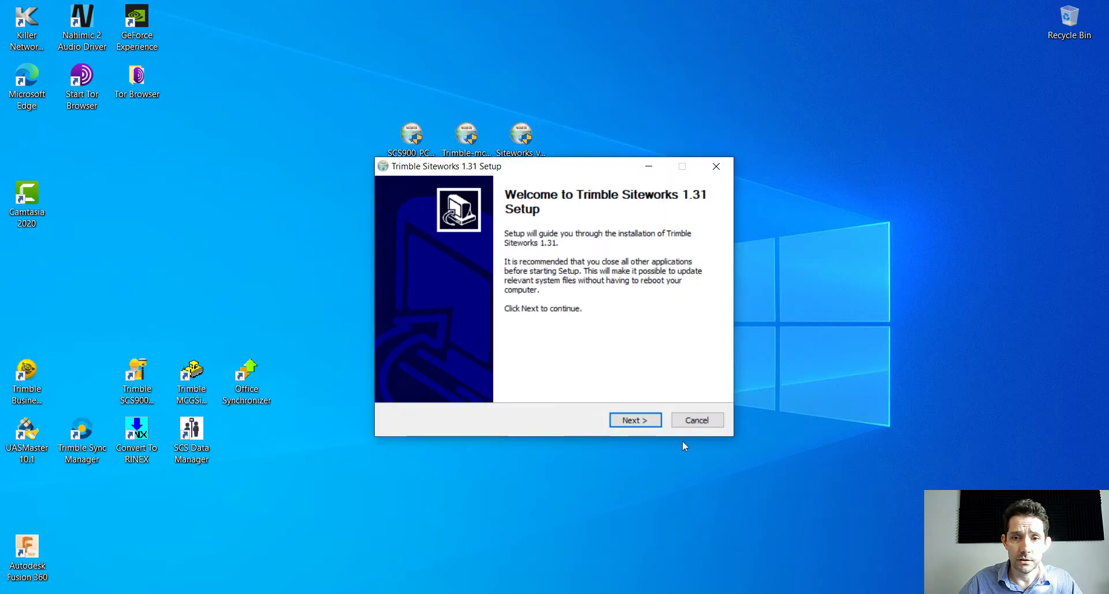
pyautogui.click(635, 424)
pyautogui.click(634, 422)
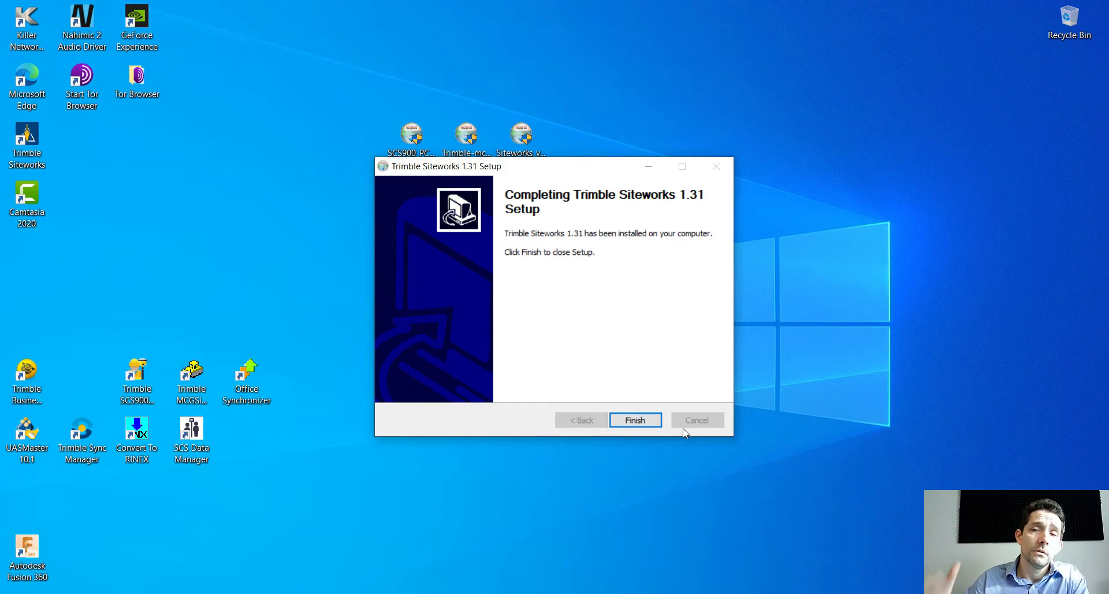
pyautogui.click(635, 420)
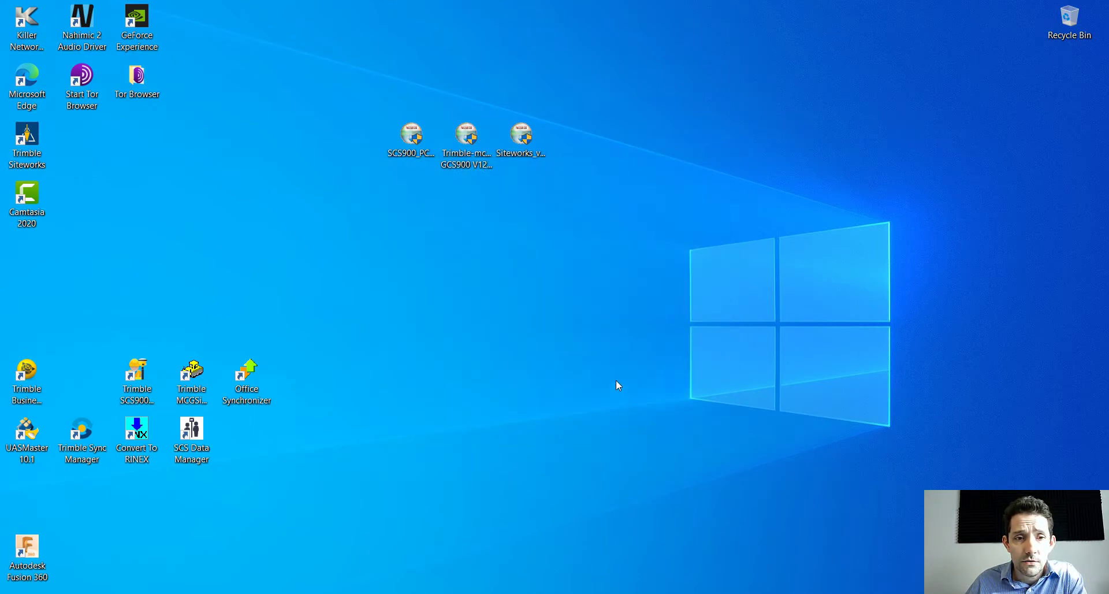
pyautogui.moveTo(35, 139); pyautogui.dragTo(85, 368)
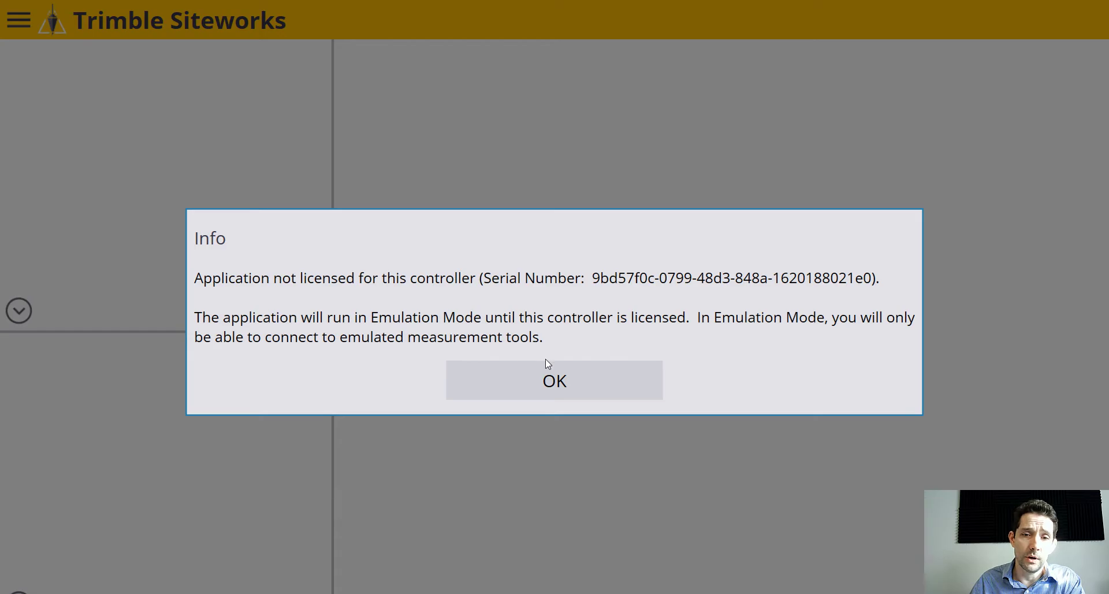
# Accept the Siteworks license agreement with Show every time turned off, and open the 2020 - Evansburg project with the Property Lines design.
pyautogui.click(534, 390)
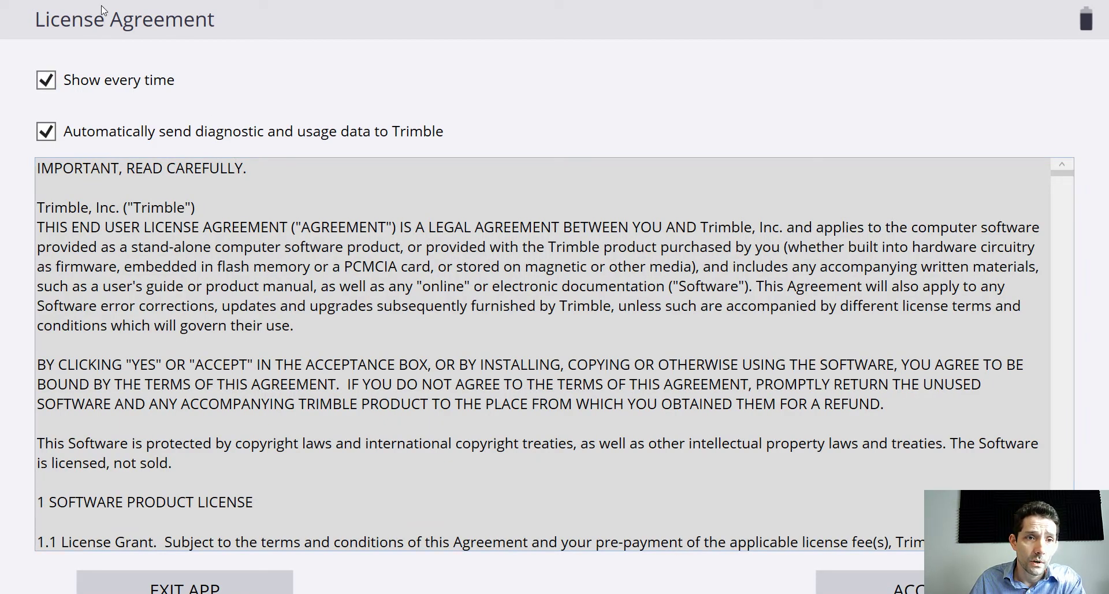
pyautogui.click(51, 84)
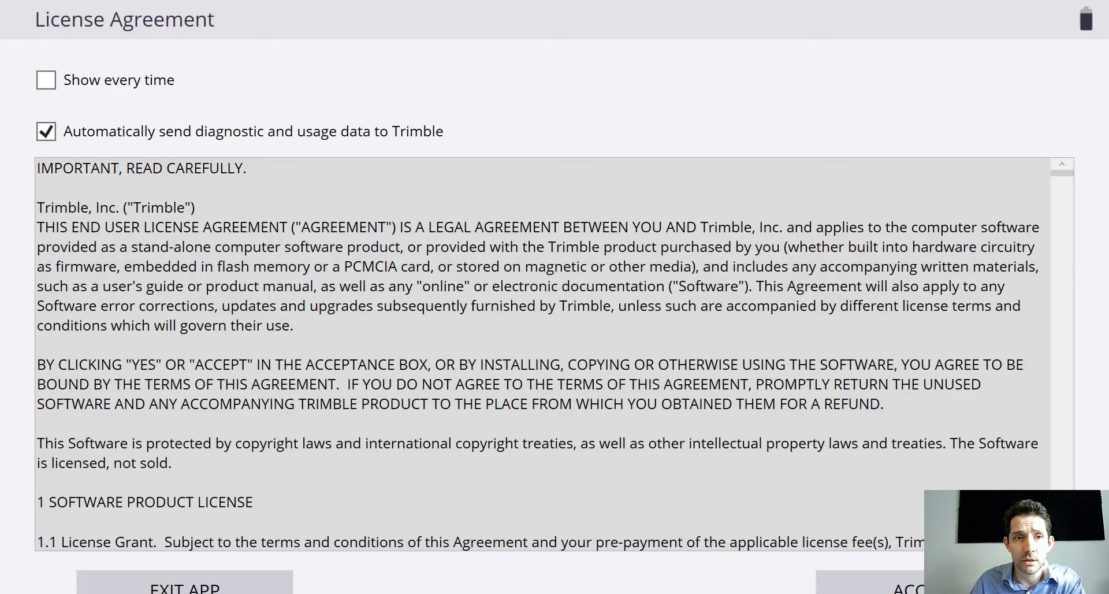
pyautogui.click(901, 583)
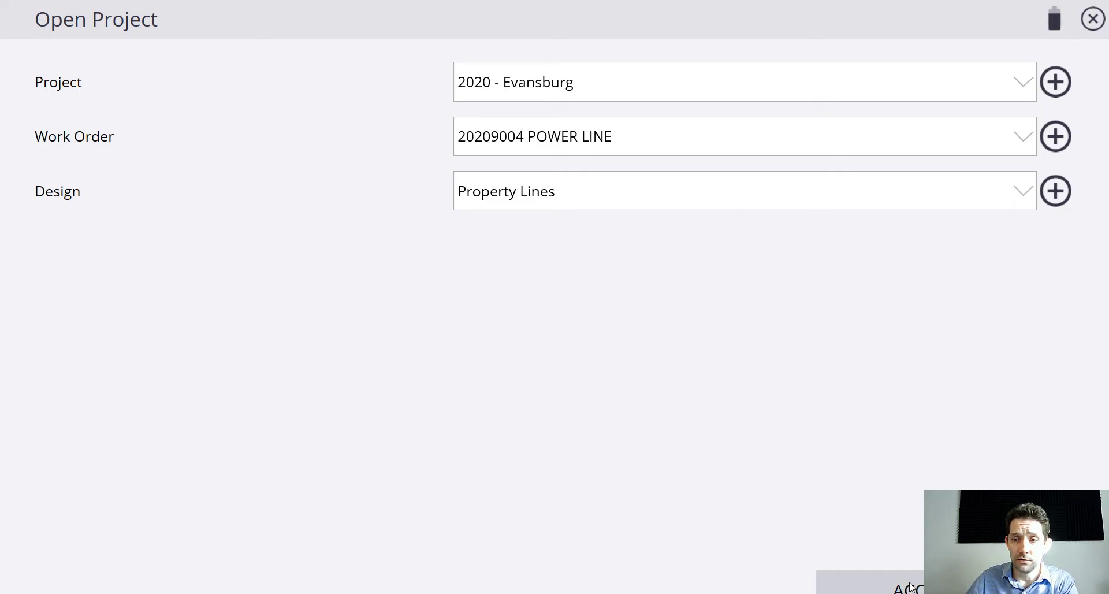
pyautogui.click(910, 587)
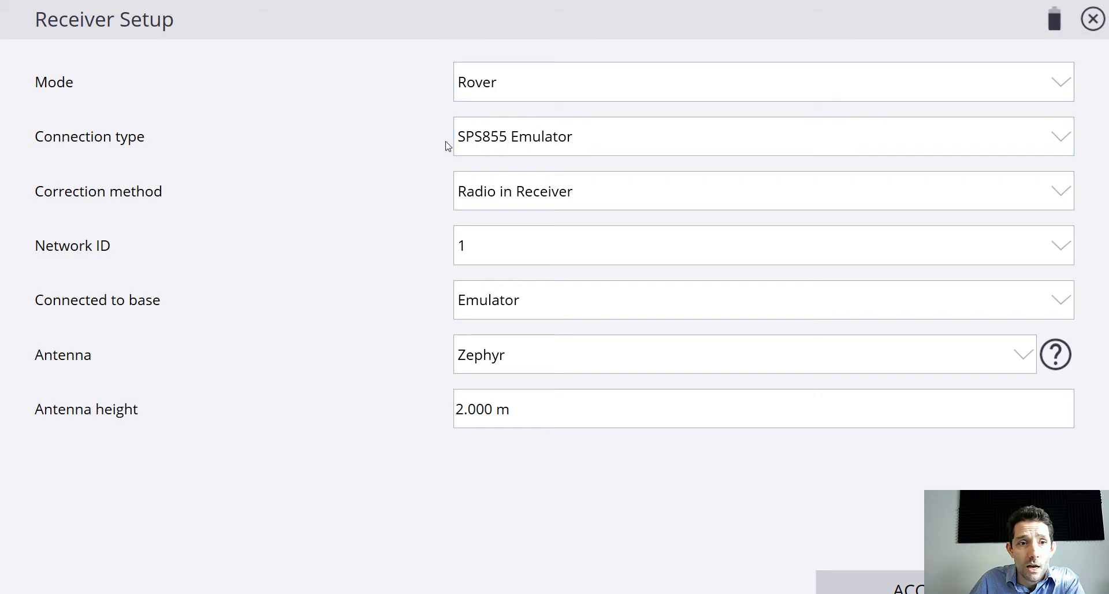
# Set up the rover as an SPS986 Emulator with network ID 1, base Emulator, Quick Release No and Tilt Compensation Yes.
pyautogui.click(642, 146)
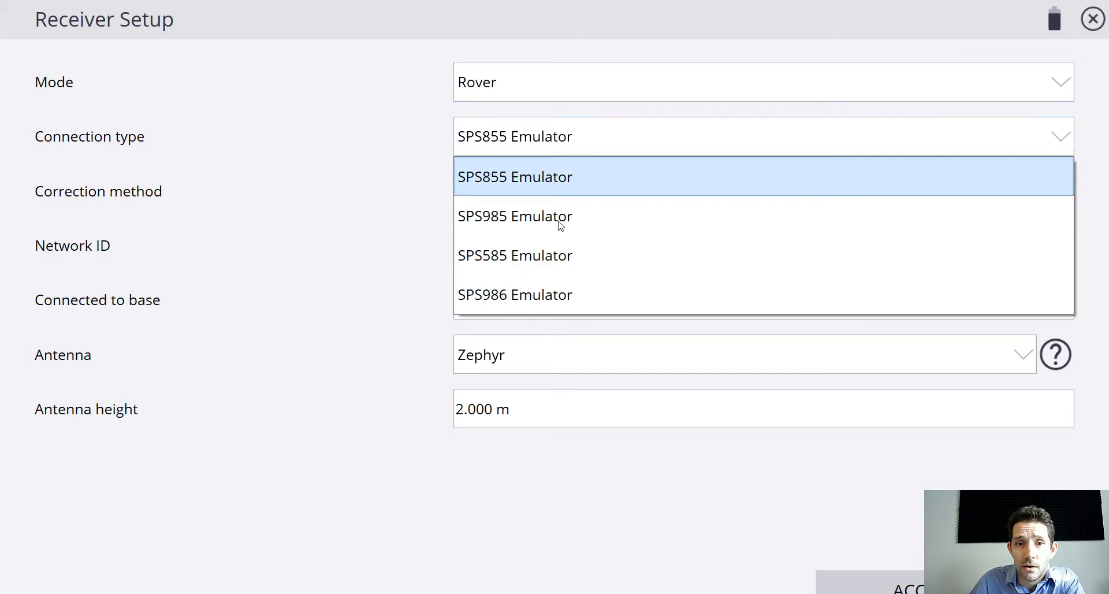
pyautogui.click(565, 295)
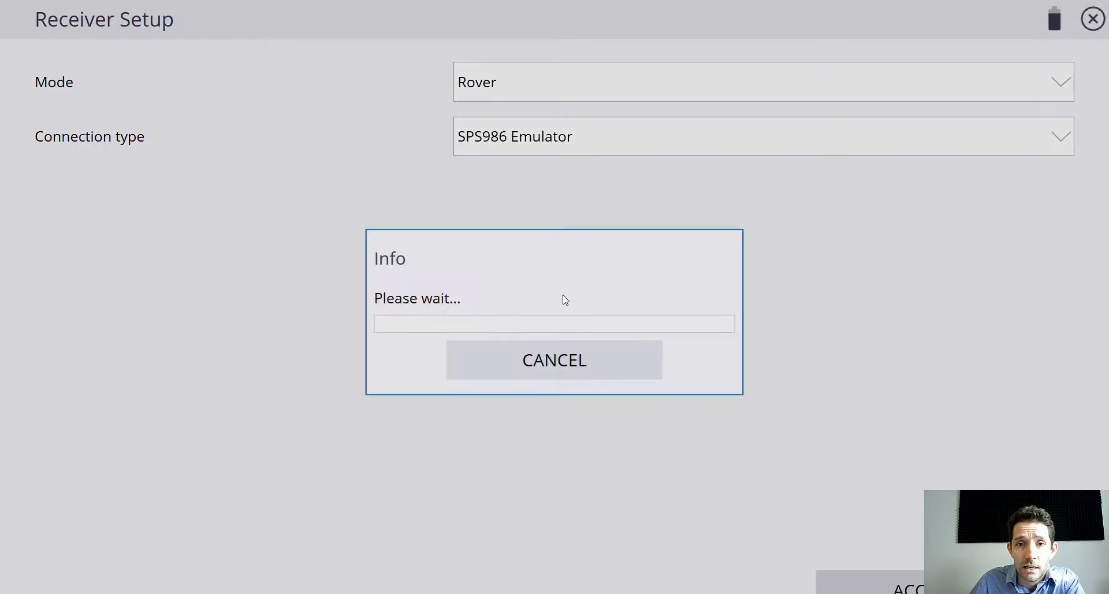
pyautogui.click(577, 236)
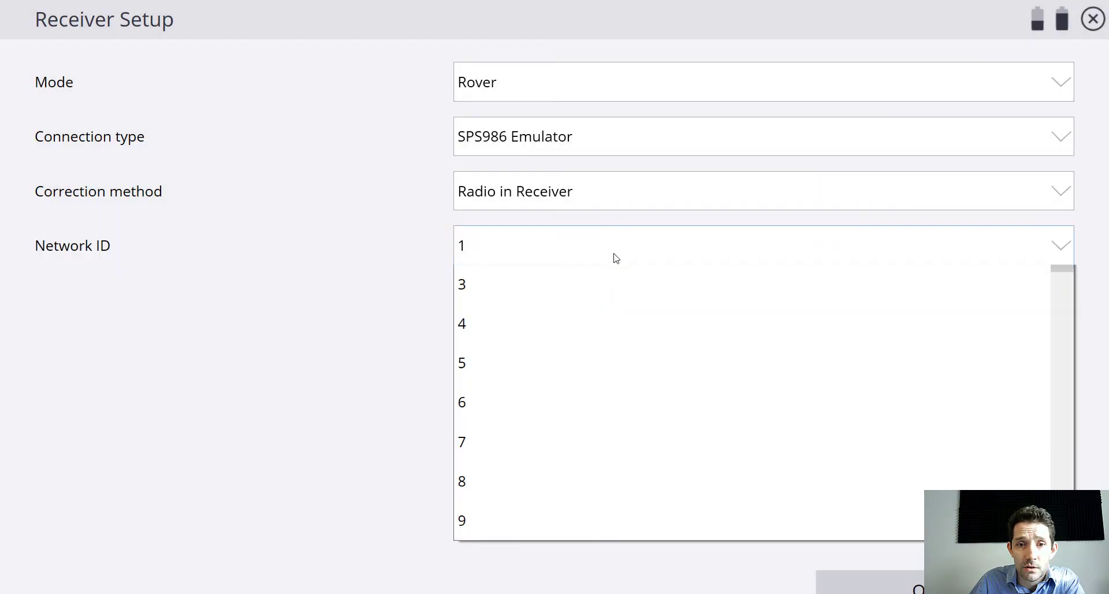
pyautogui.click(601, 282)
pyautogui.click(626, 314)
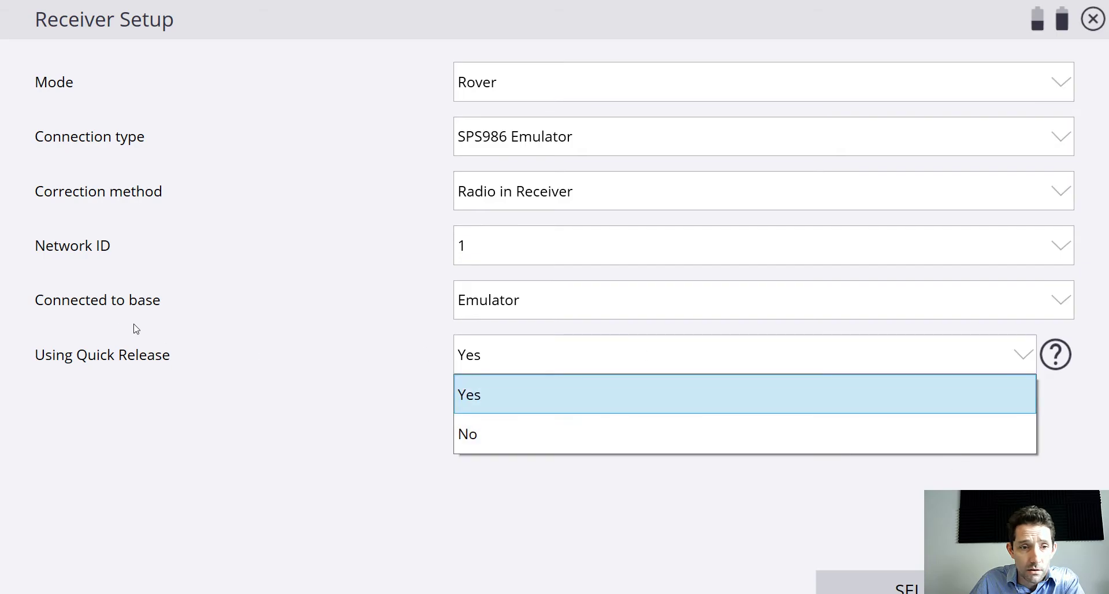
pyautogui.click(525, 430)
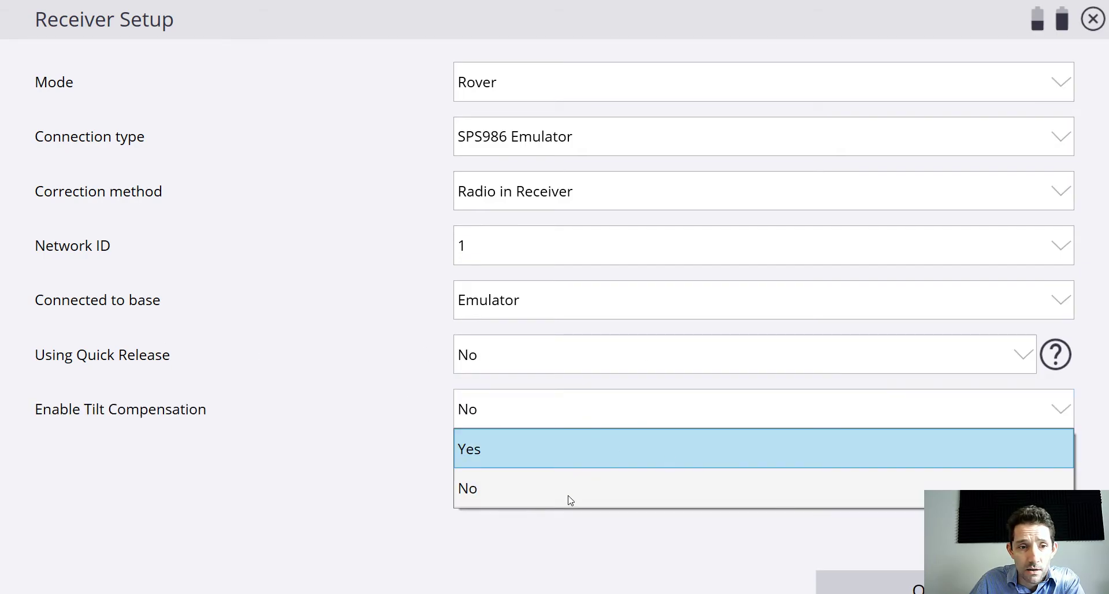
pyautogui.click(517, 455)
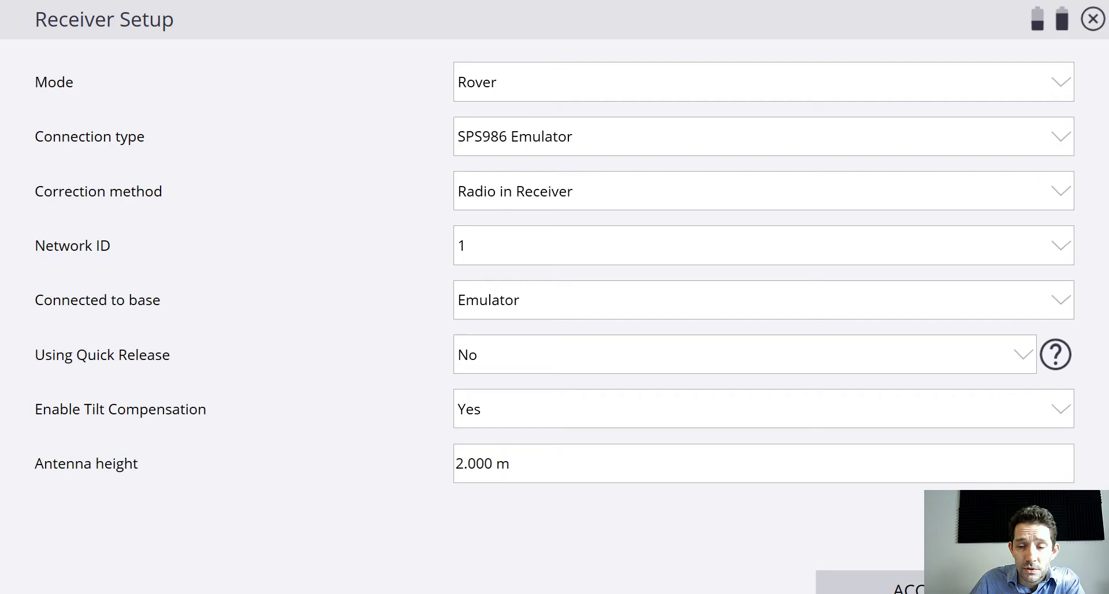
pyautogui.click(872, 583)
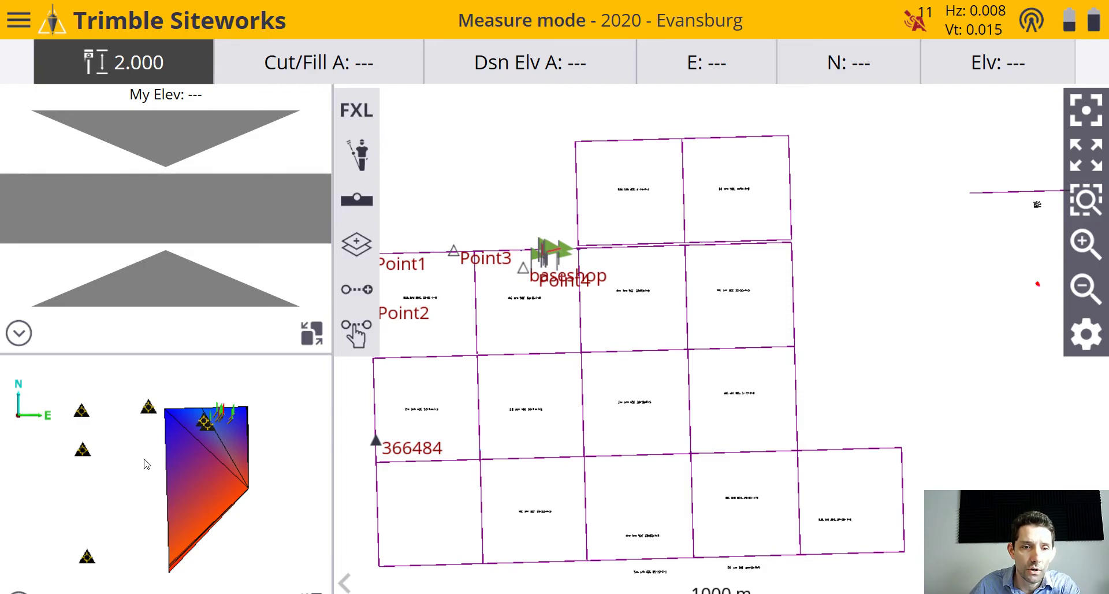
# Switch the view below the lightbar to eBubble, and after that to Cross Section.
pyautogui.click(19, 591)
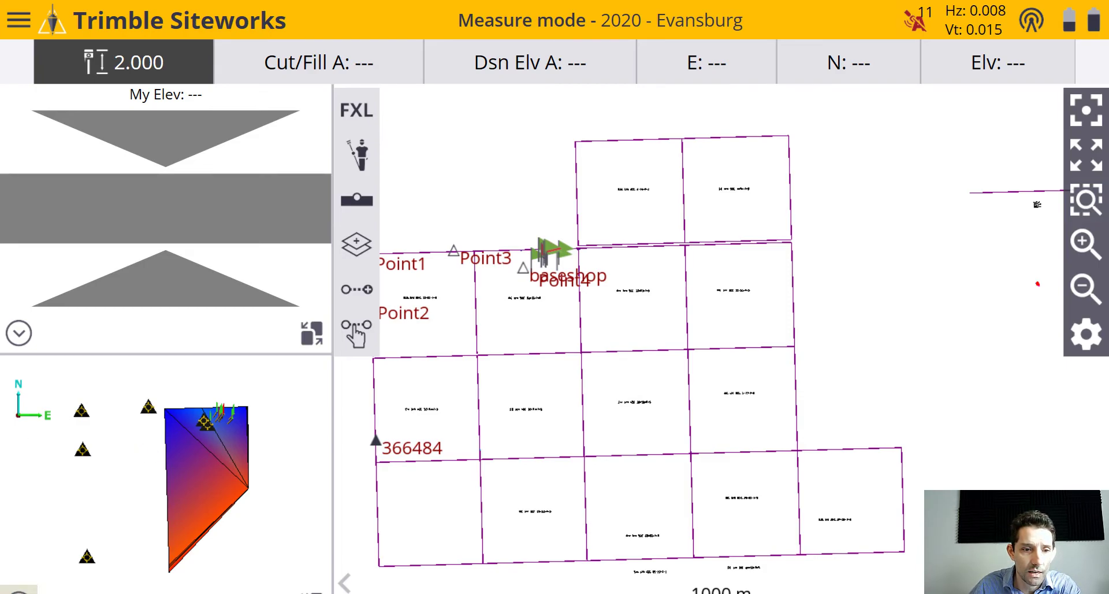
pyautogui.click(84, 560)
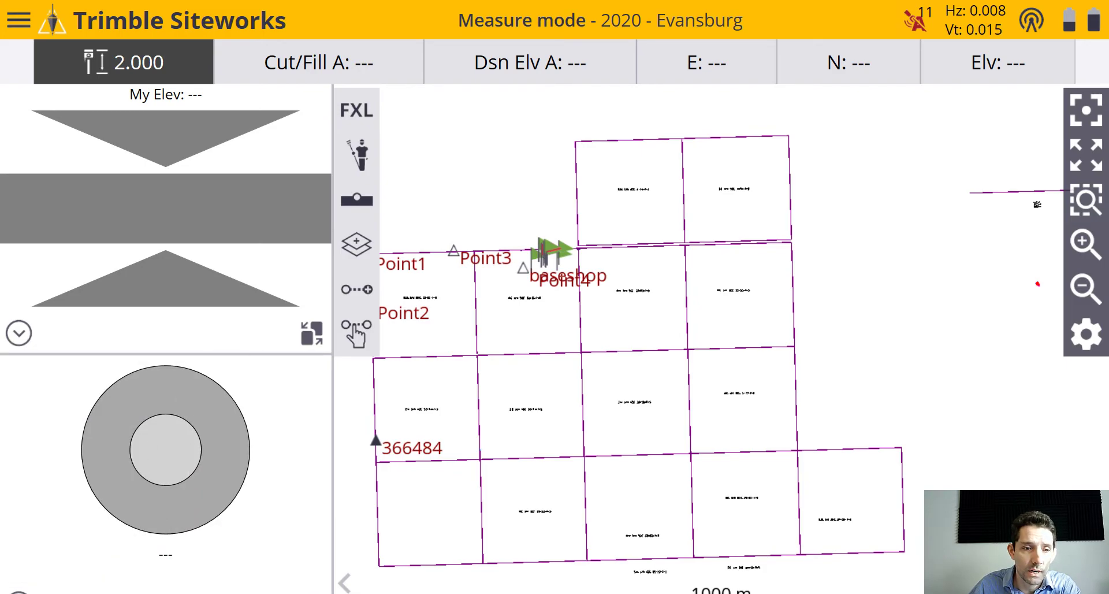
pyautogui.click(19, 590)
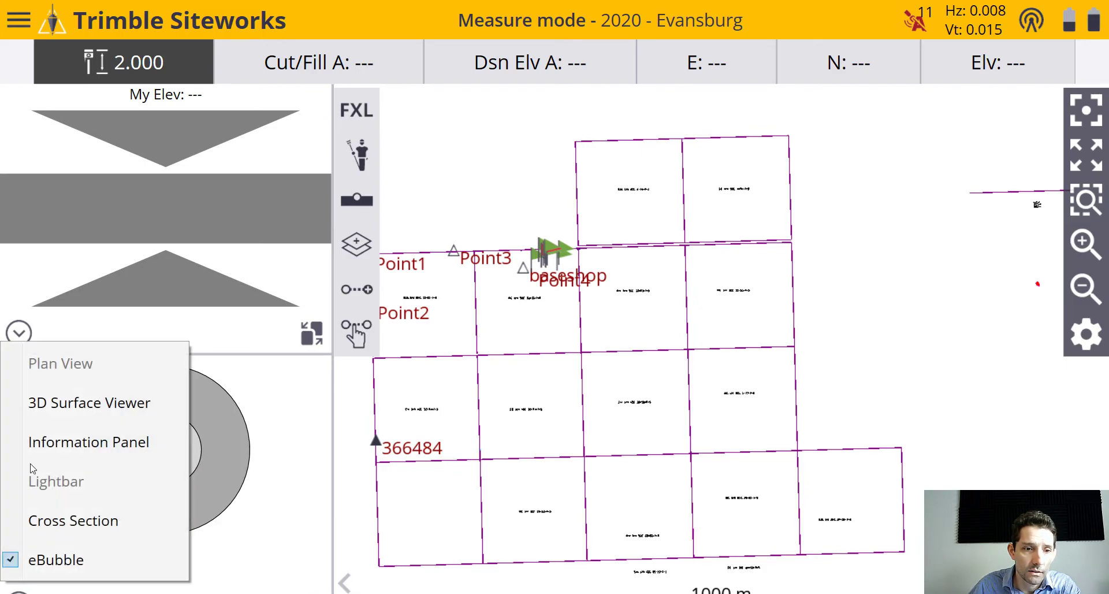
pyautogui.click(68, 523)
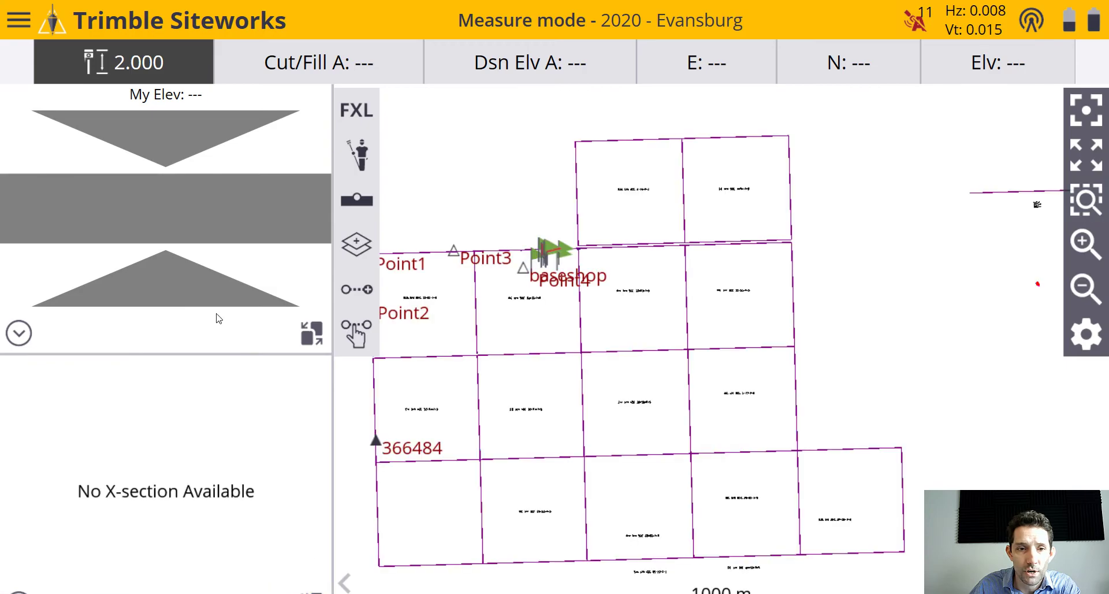
# Exit Trimble Siteworks and confirm the exit.
pyautogui.click(16, 22)
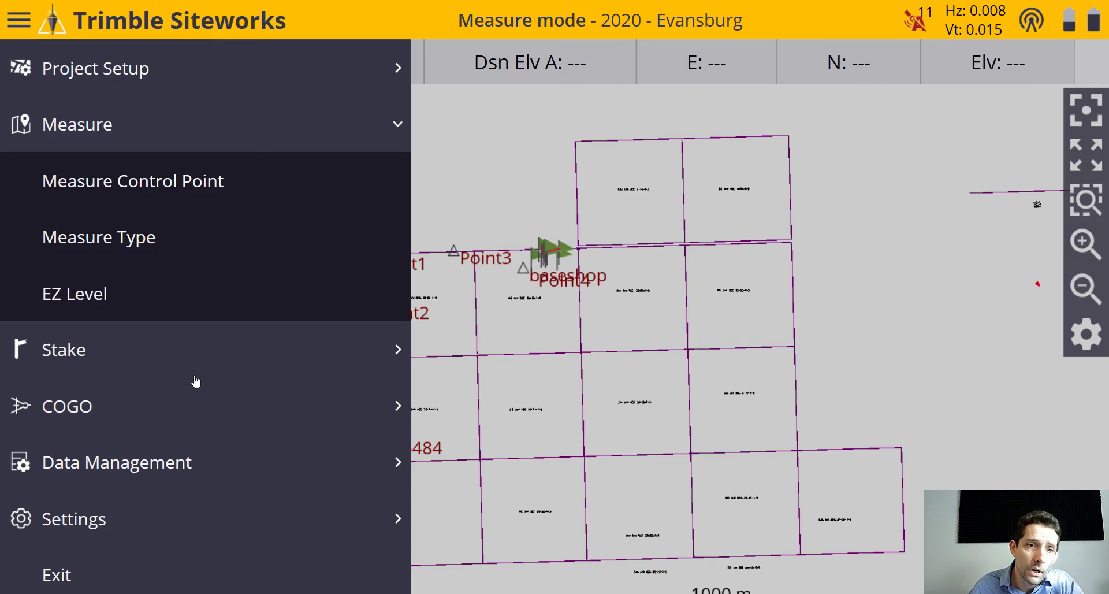
pyautogui.click(144, 586)
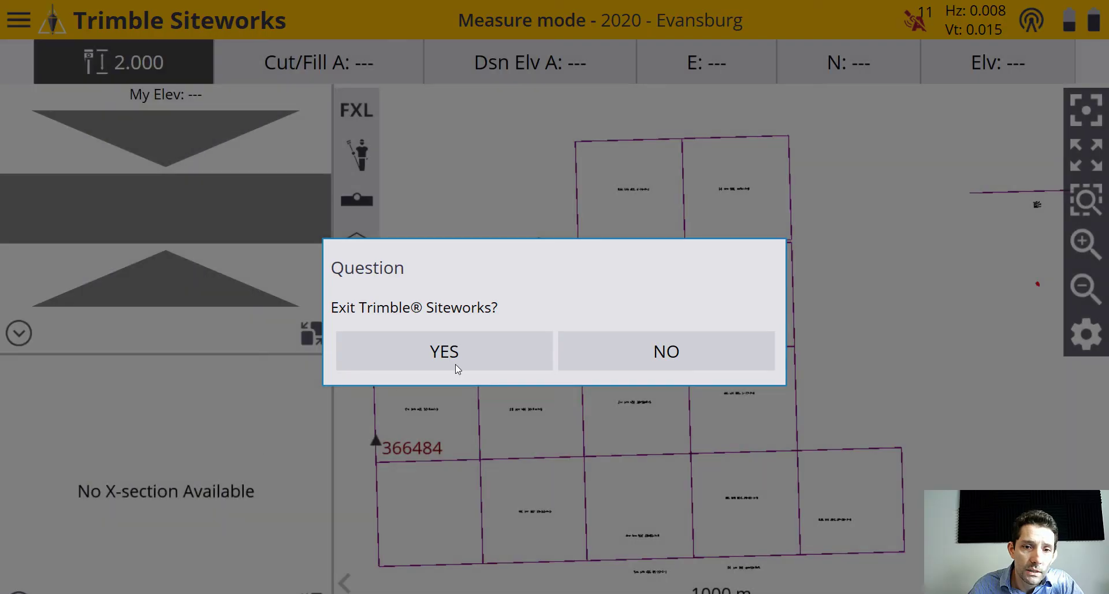
pyautogui.click(465, 344)
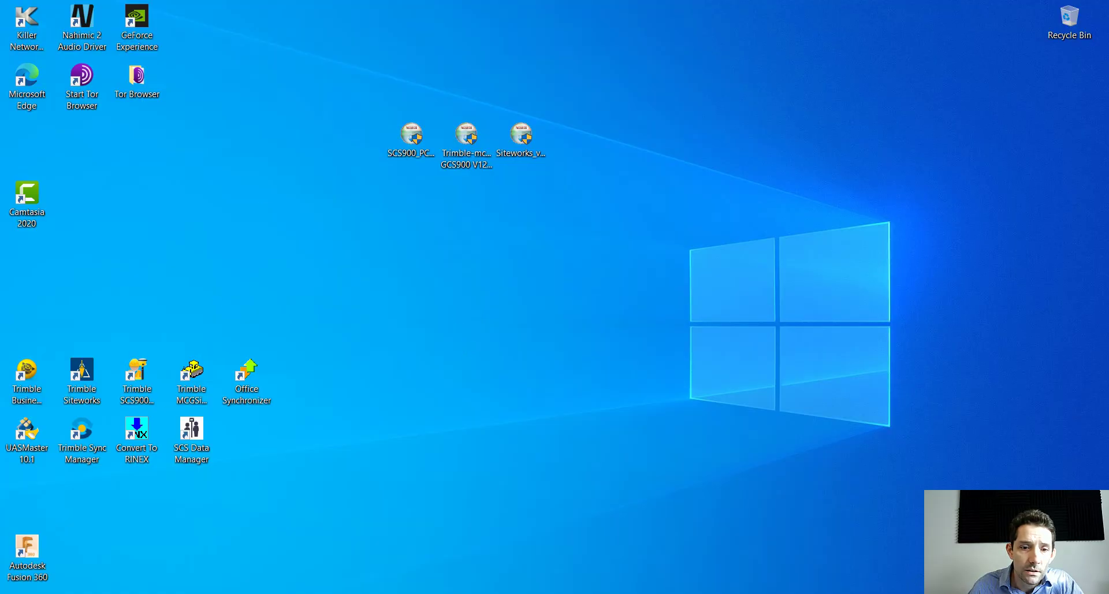
# In File Explorer, look at the project folders in C:\Trimble Synchronizer Data\PC\Trimble SCS900 Data, and close the window.
pyautogui.press('super+e')
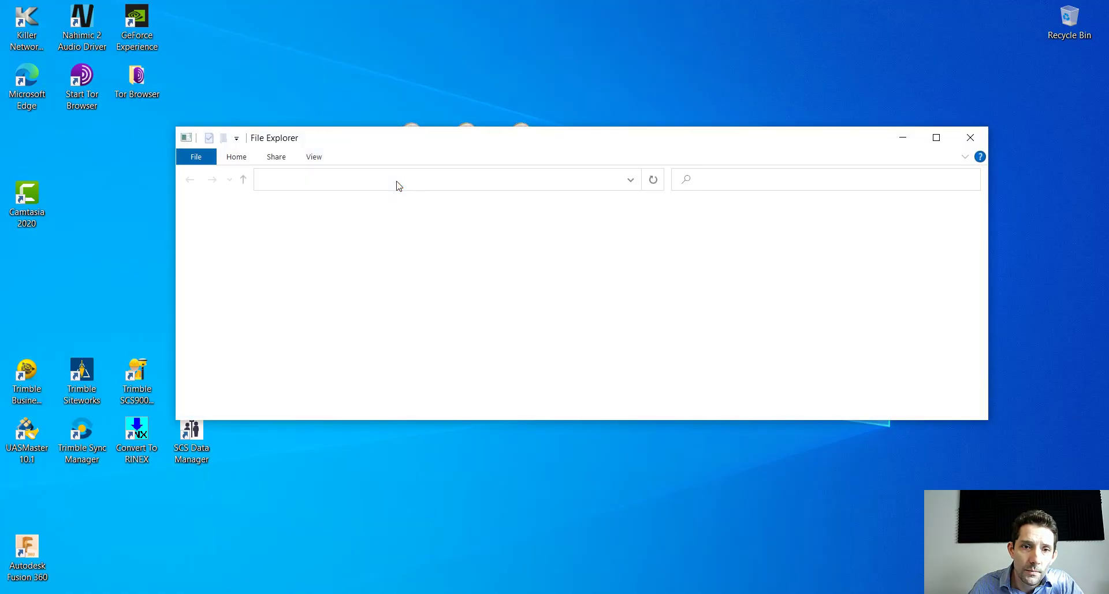
pyautogui.scroll(-3, 240, 335)
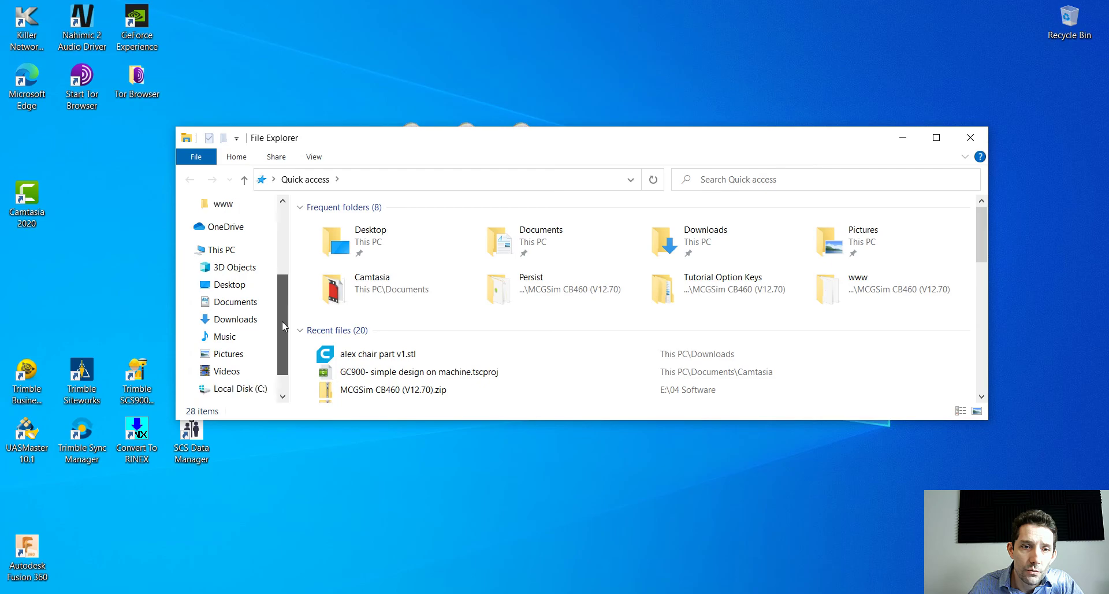
pyautogui.click(241, 371)
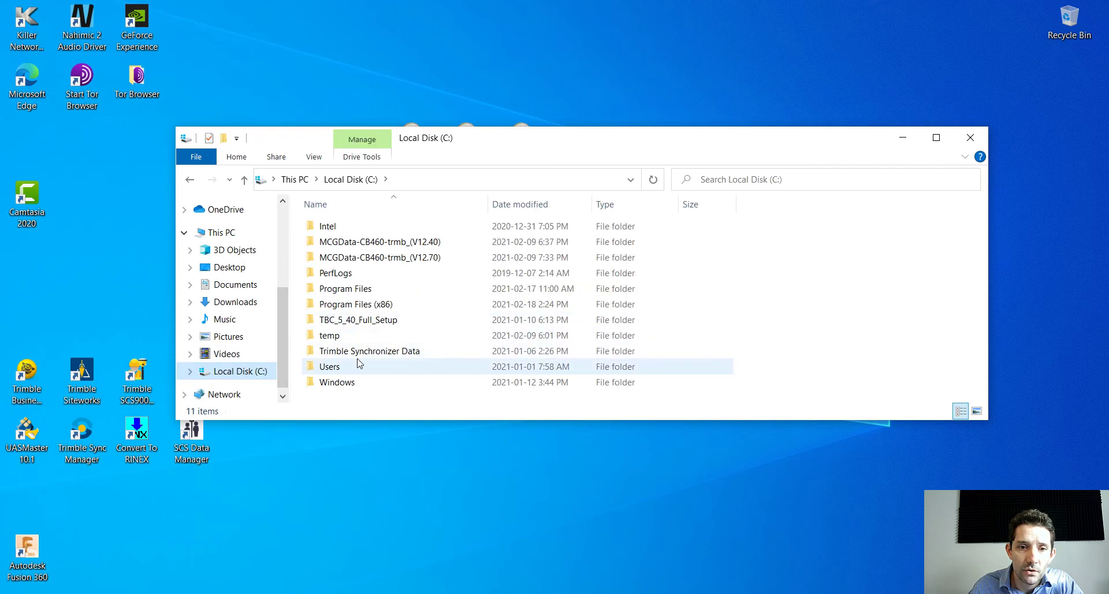
pyautogui.doubleClick(364, 352)
pyautogui.doubleClick(338, 227)
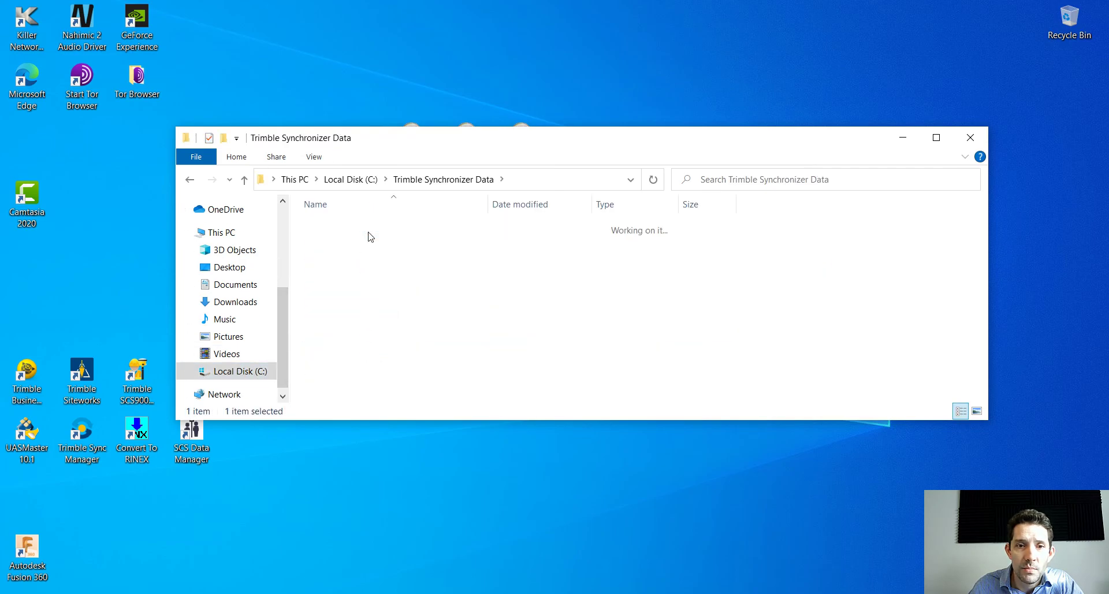
pyautogui.doubleClick(372, 243)
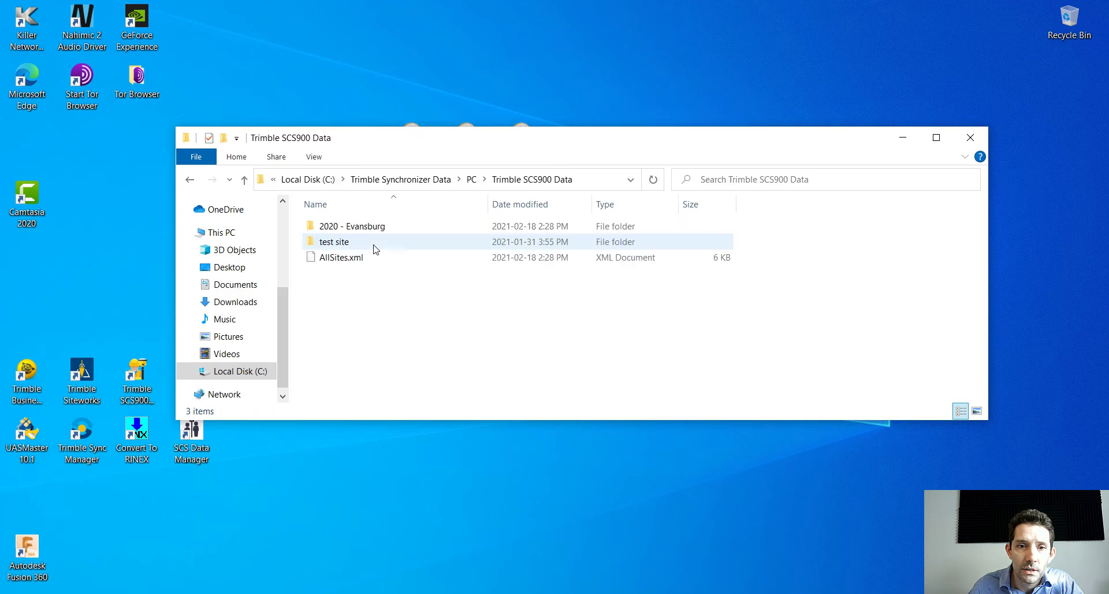
pyautogui.click(353, 228)
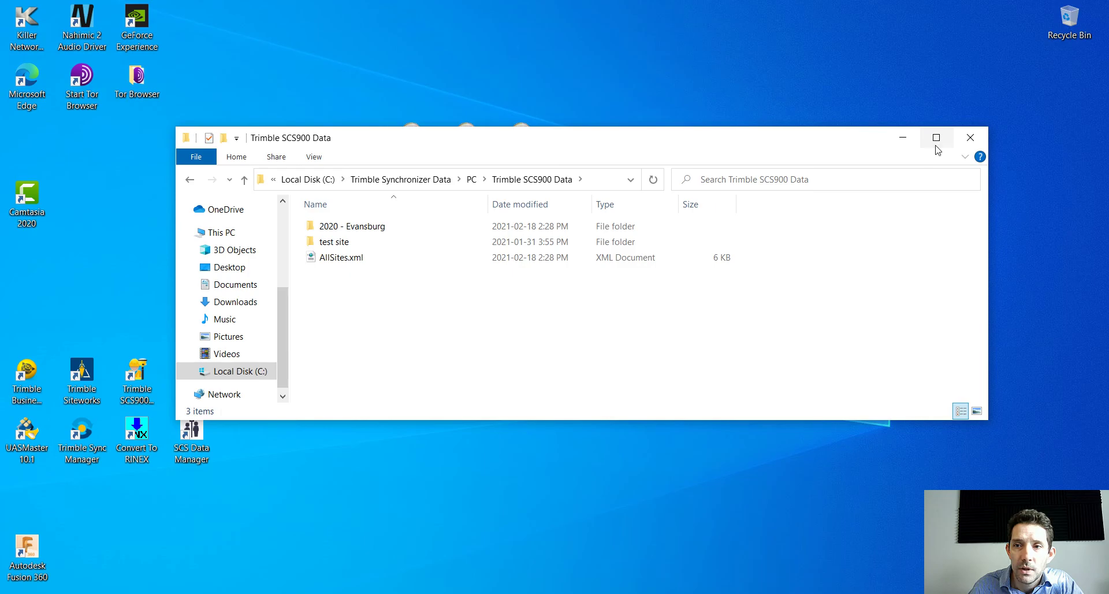
pyautogui.click(965, 143)
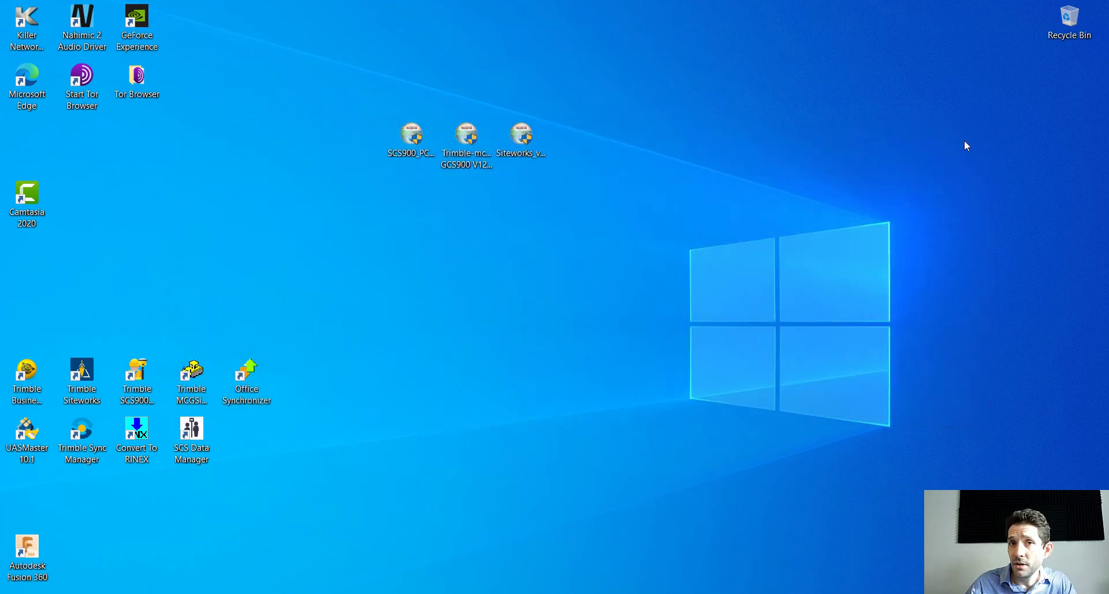